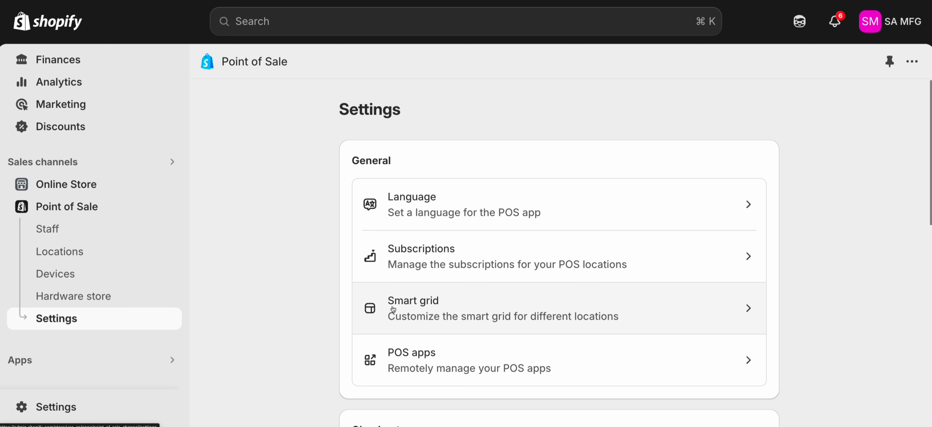
Step: Open the Point of Sale smart grid settings, try bulk selection of the grids and view the locations assigned to Main
left_click(448, 311)
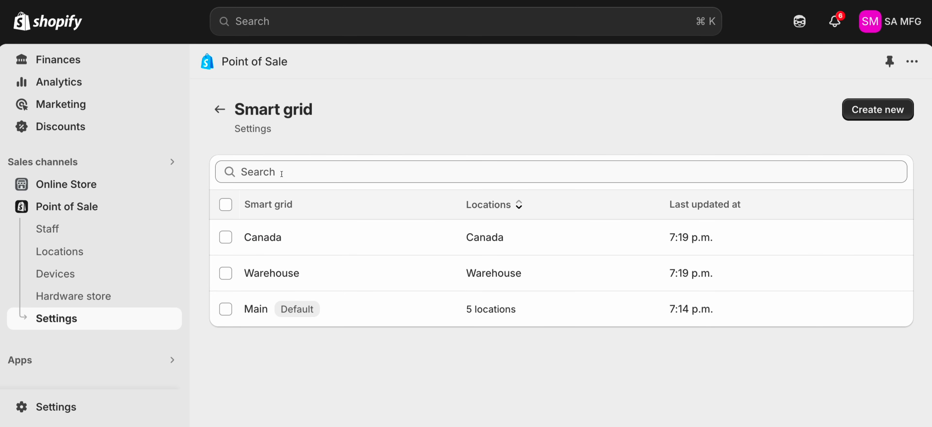
left_click(281, 173)
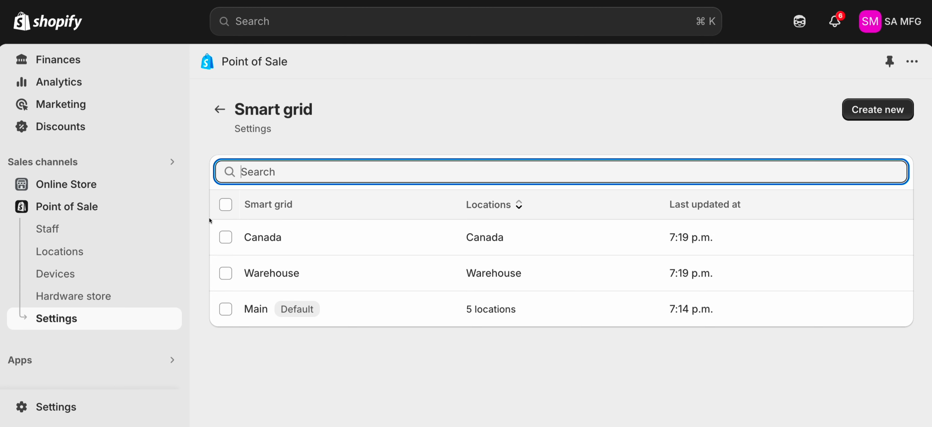
left_click(226, 205)
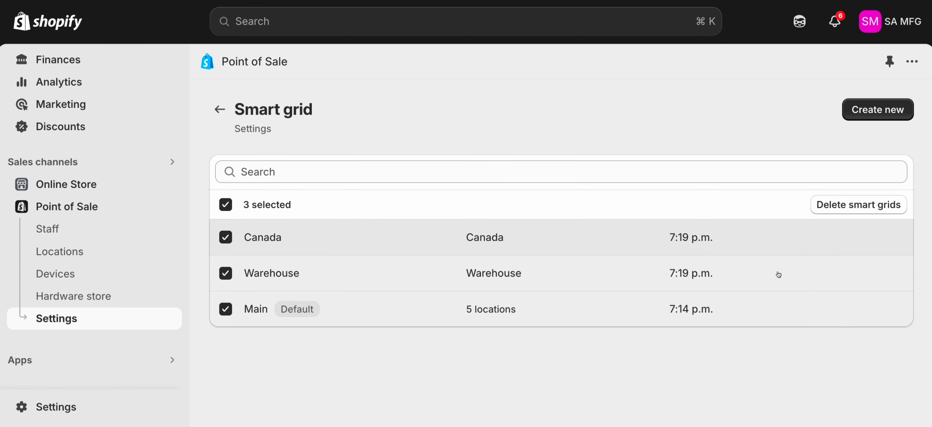
left_click(228, 206)
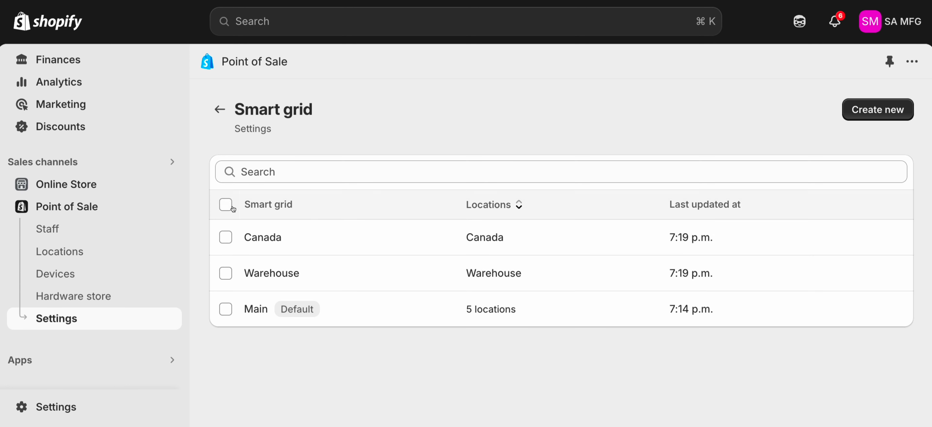
left_click(505, 314)
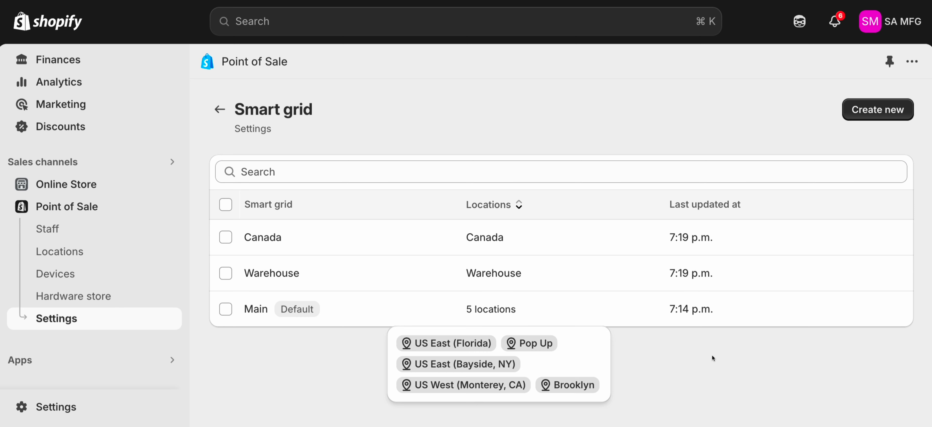
left_click(688, 369)
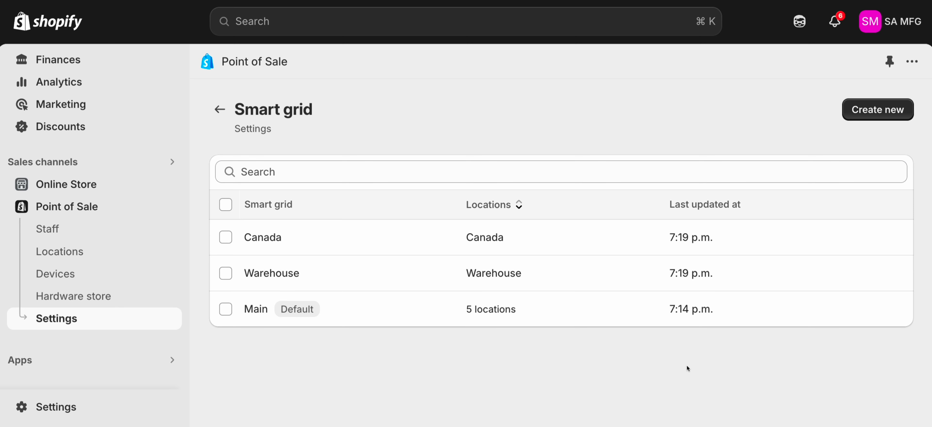
Step: Examine the name and location options for a new smart grid, and return to the smart grid list without creating one
left_click(873, 112)
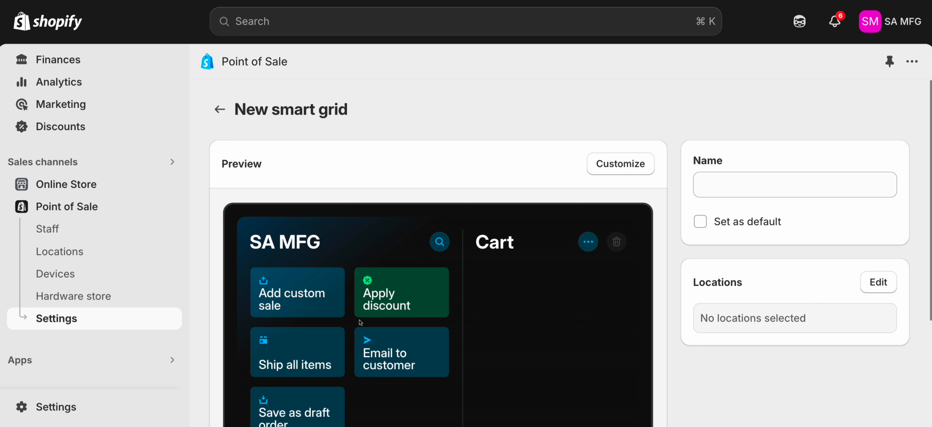
left_click(745, 190)
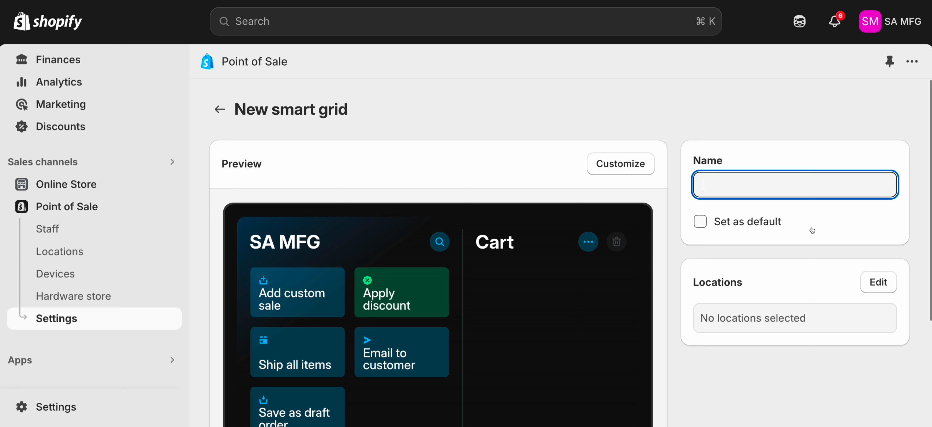
left_click(882, 283)
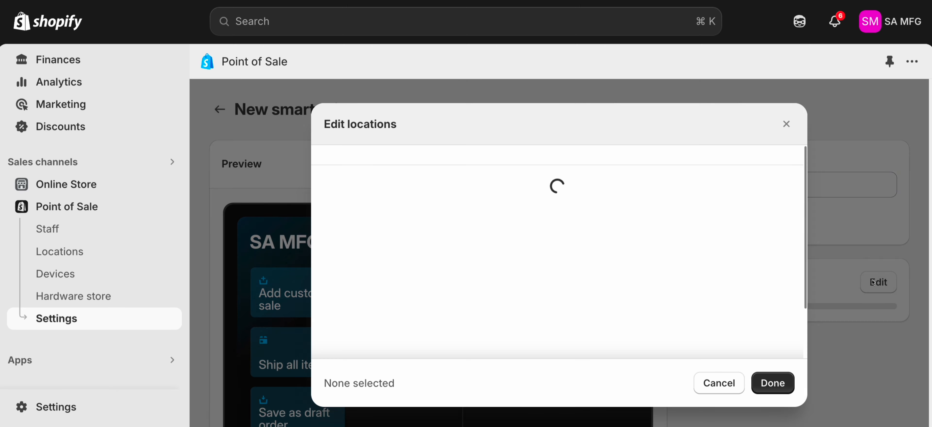
scroll(400, 218, "down", 2)
scroll(385, 295, "up", 2)
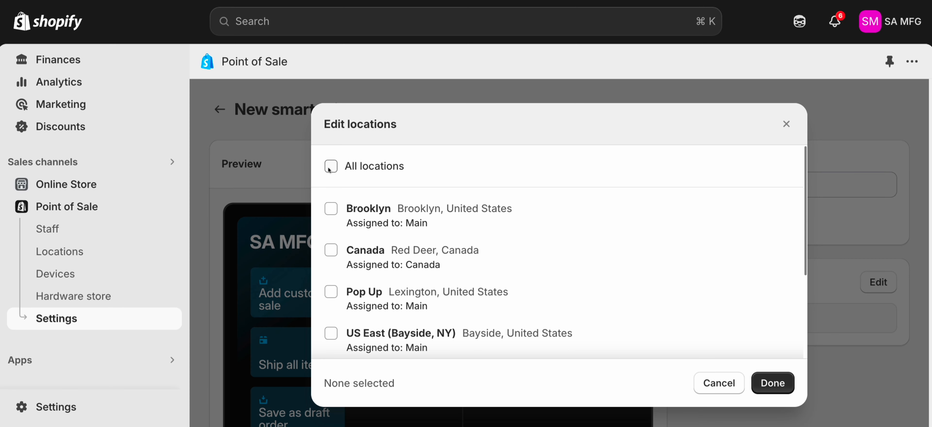
scroll(398, 261, "down", 4)
left_click(708, 387)
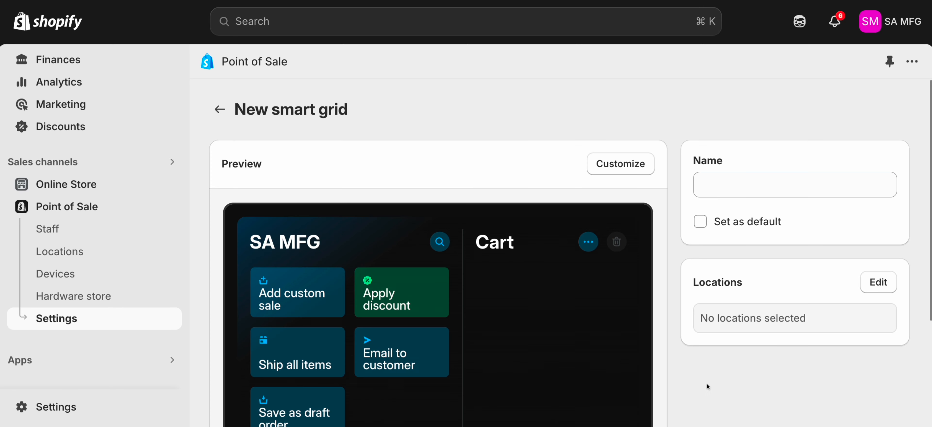
left_click(220, 109)
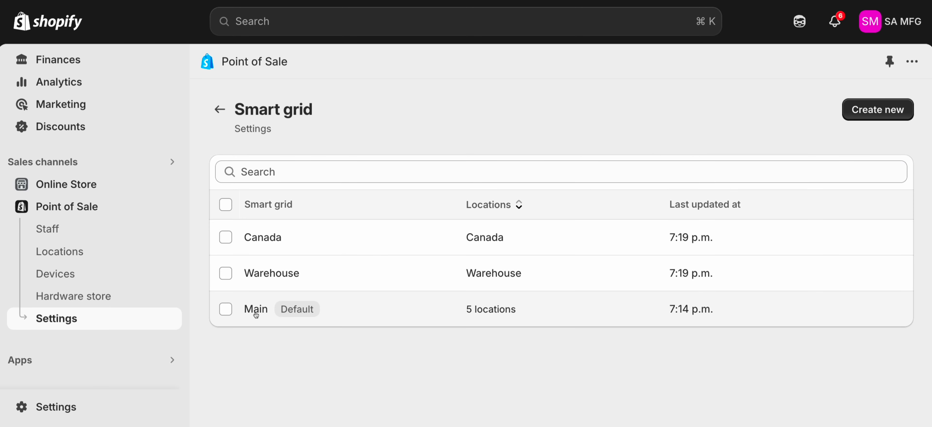
Step: Open the Main smart grid for customizing and view the color options of the Moto collection tile
left_click(256, 313)
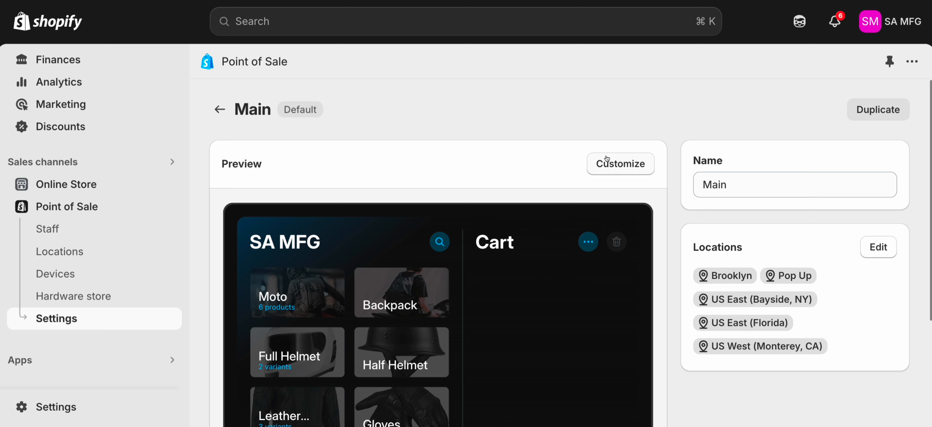
left_click(616, 165)
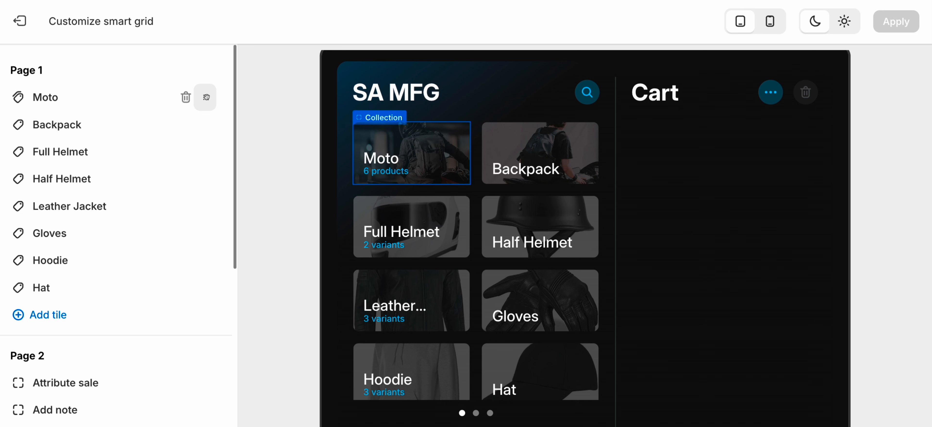
mouse_move(207, 96)
left_mouse_down()
mouse_move(205, 179)
mouse_move(205, 97)
left_mouse_up()
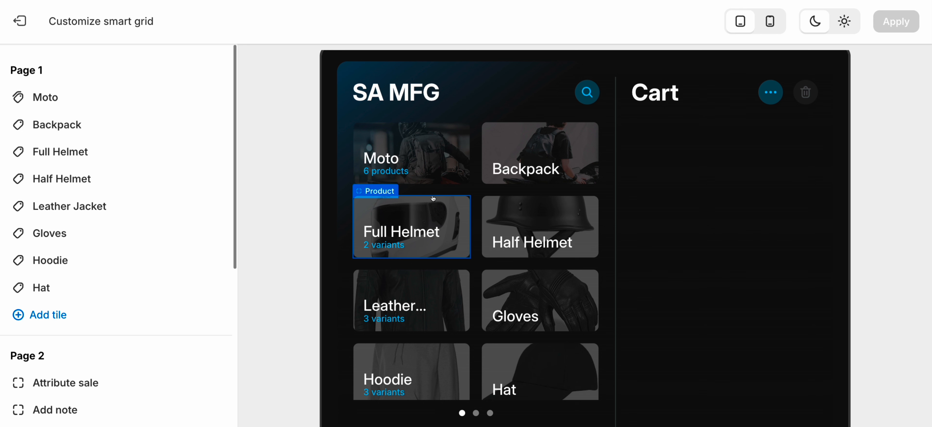
left_click(419, 154)
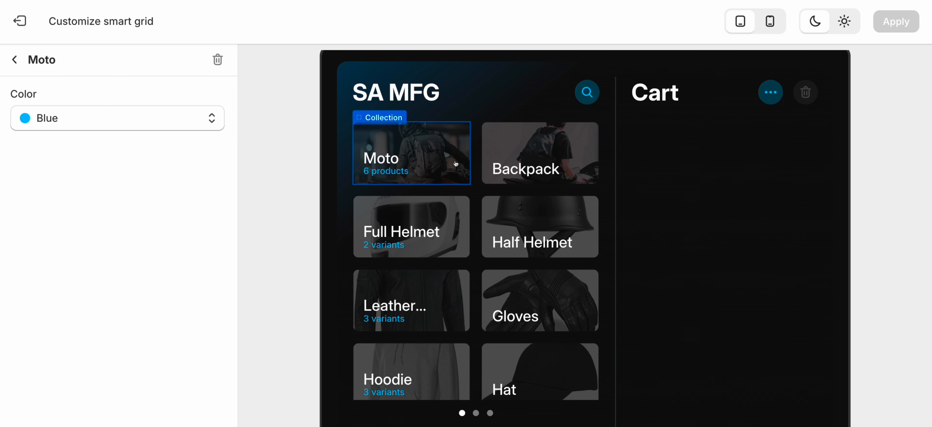
left_click(147, 118)
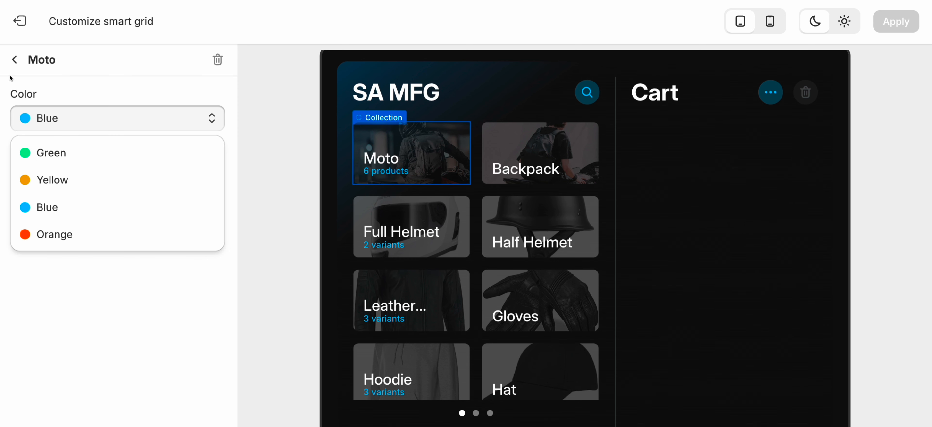
left_click(16, 60)
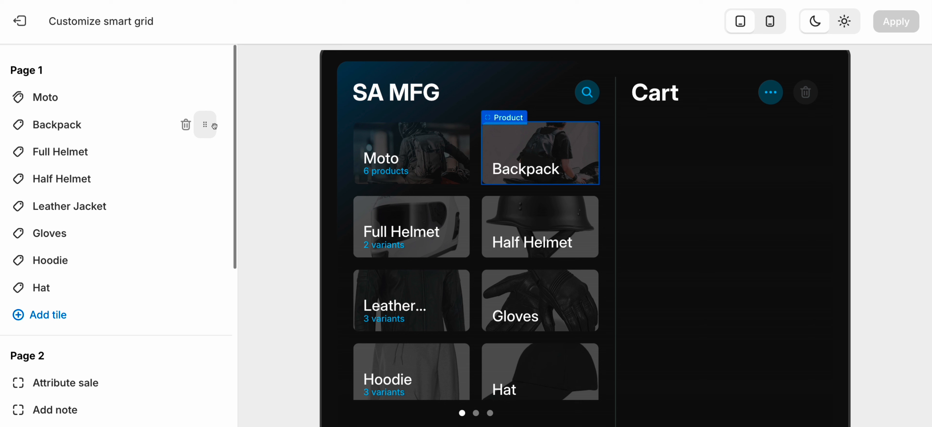
Step: Review the tile types and the Action tiles that can be added to Page 1 of the grid
left_click(60, 317)
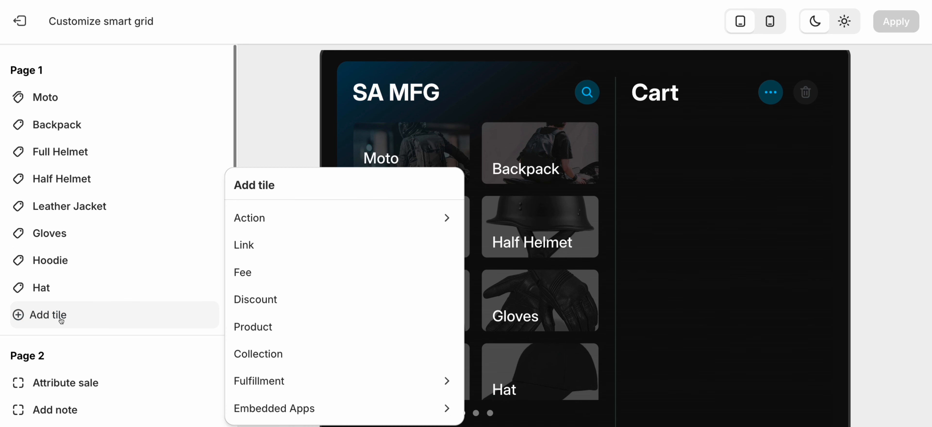
left_click(347, 222)
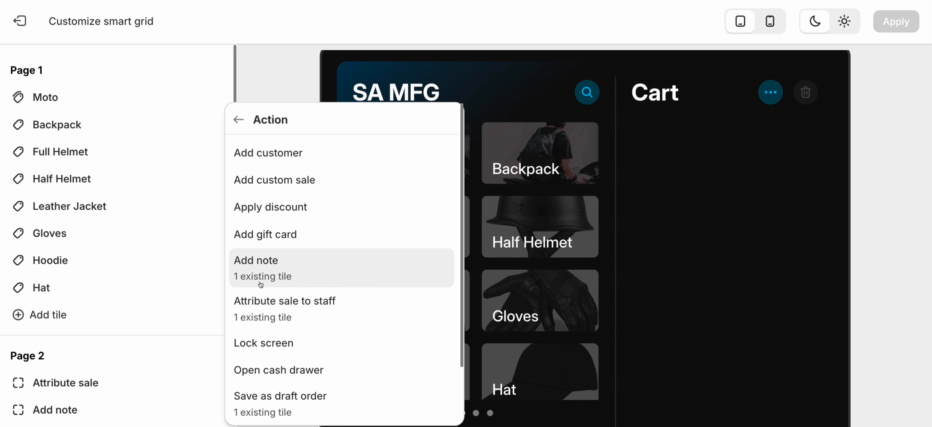
scroll(309, 277, "down", 2)
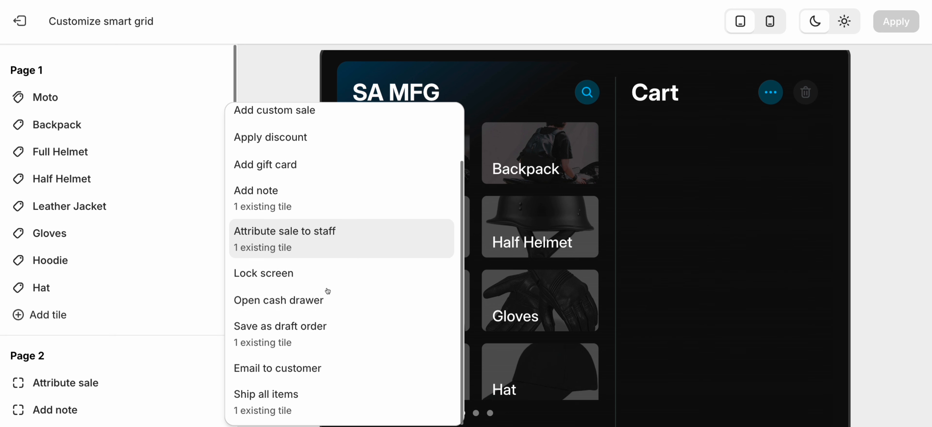
scroll(328, 315, "up", 3)
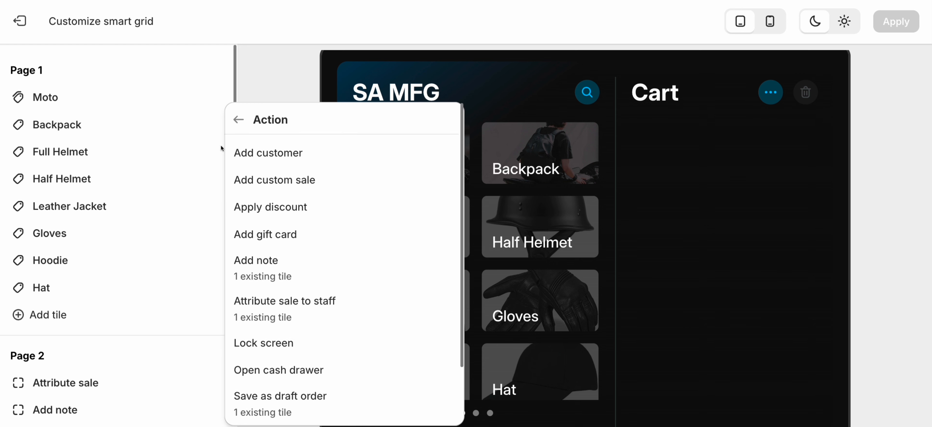
left_click(238, 119)
left_click(250, 148)
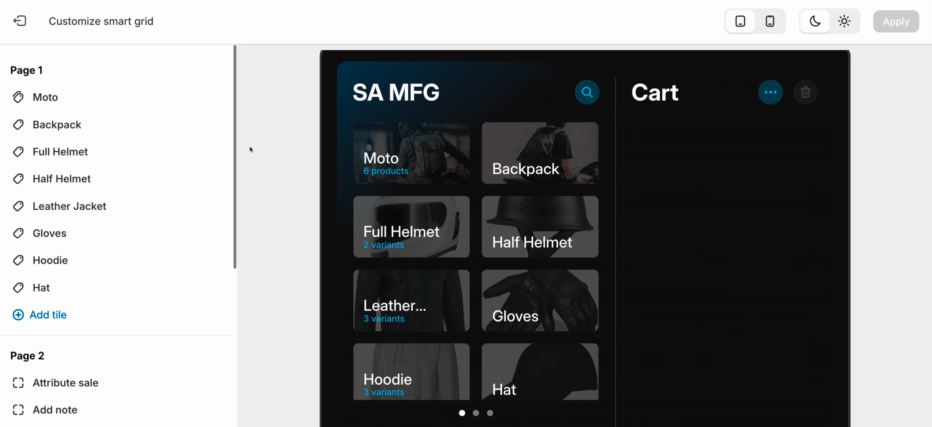
Step: Look through the tiles on Page 2 and Page 3 of the Main smart grid
scroll(135, 297, "down", 3)
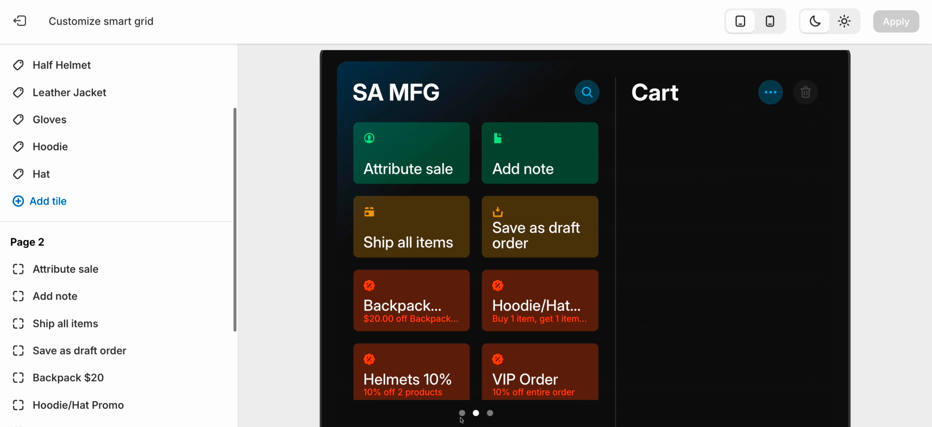
left_click(490, 413)
left_click(476, 413)
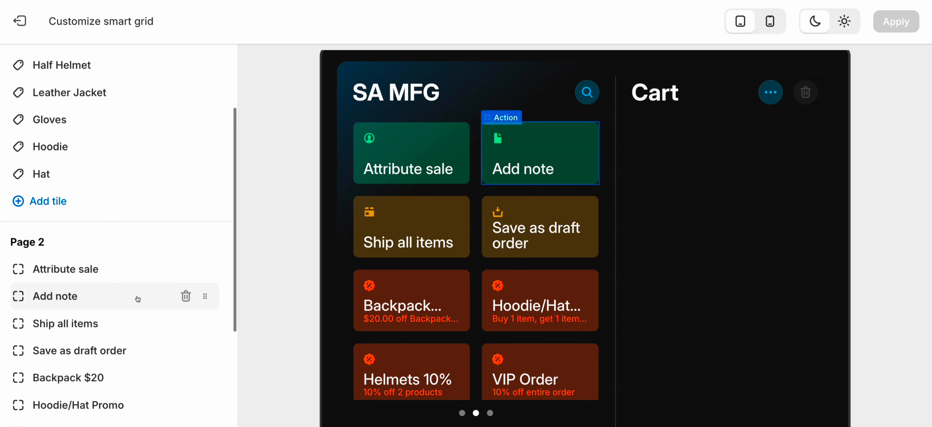
scroll(138, 299, "down", 5)
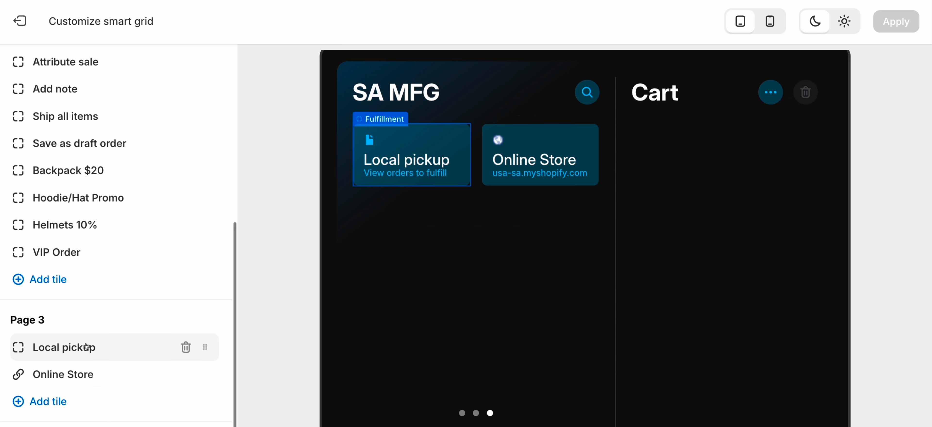
scroll(174, 355, "up", 8)
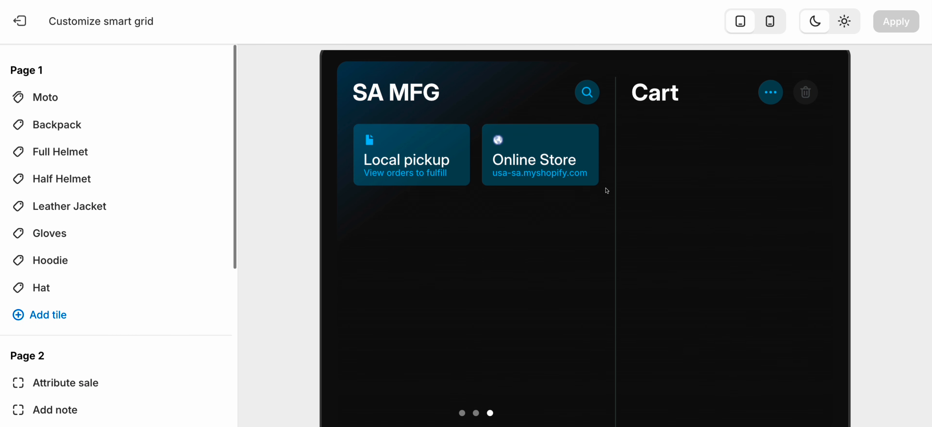
Step: Preview the Main grid in phone layout and in light and dark mode, and return to the smart grid list
left_click(763, 21)
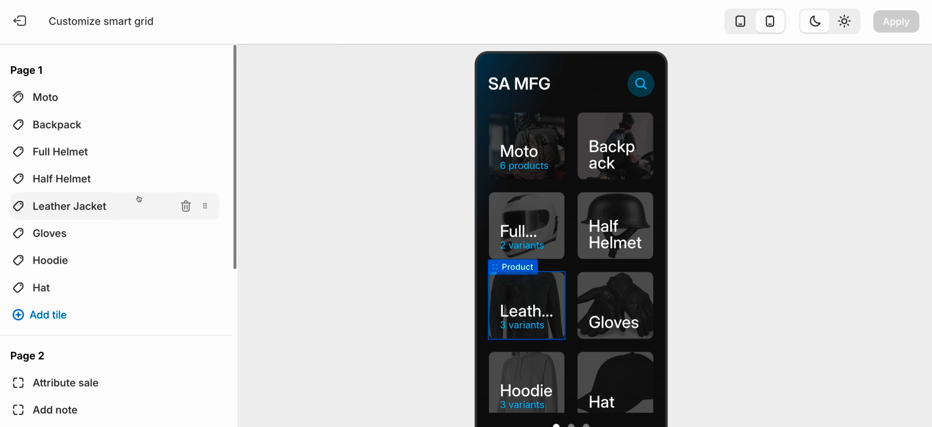
left_click(844, 21)
left_click(818, 21)
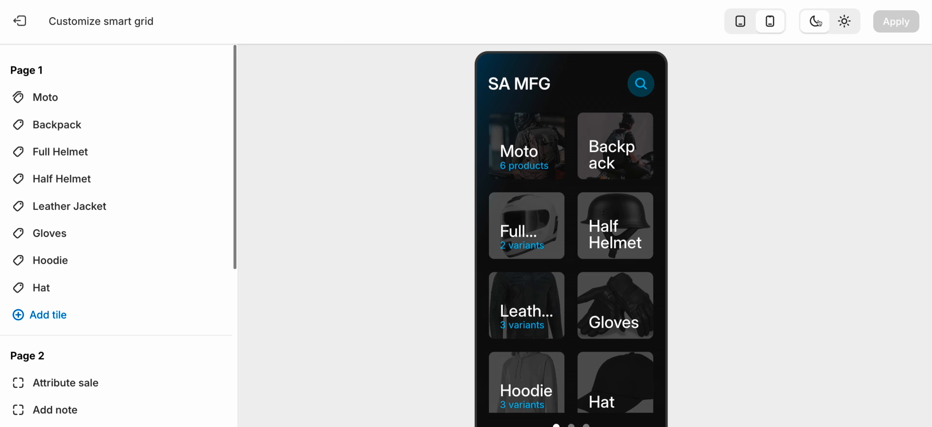
left_click(36, 28)
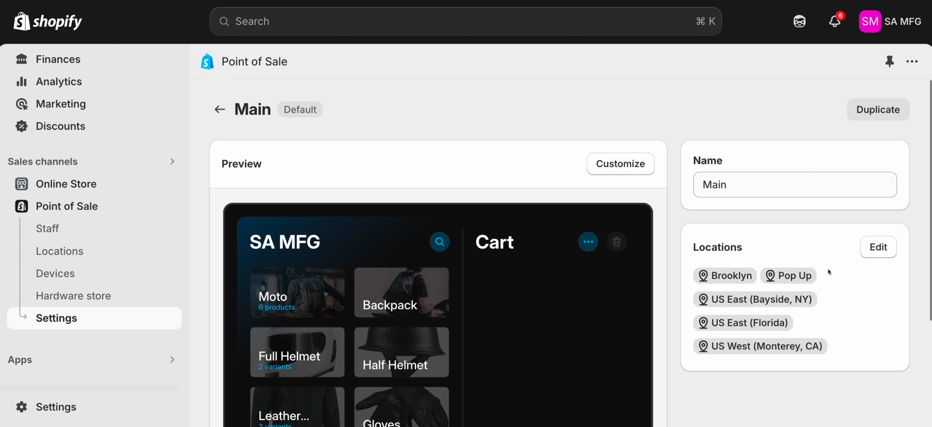
left_click(222, 112)
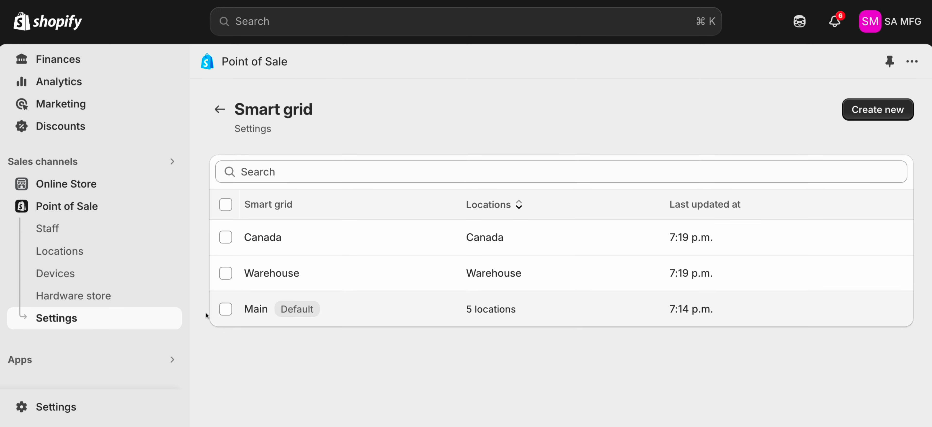
Step: Open the Associate POS role from the staff page and view its Customize smart grid permission
left_click(114, 232)
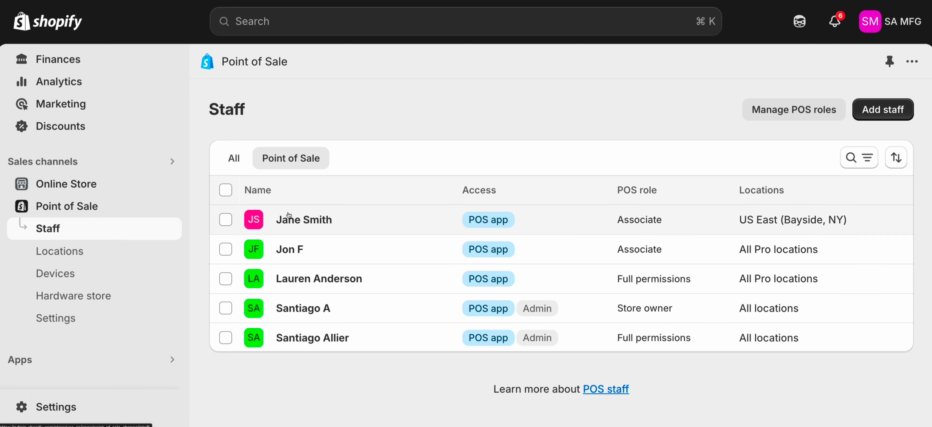
left_click(769, 111)
left_click(339, 197)
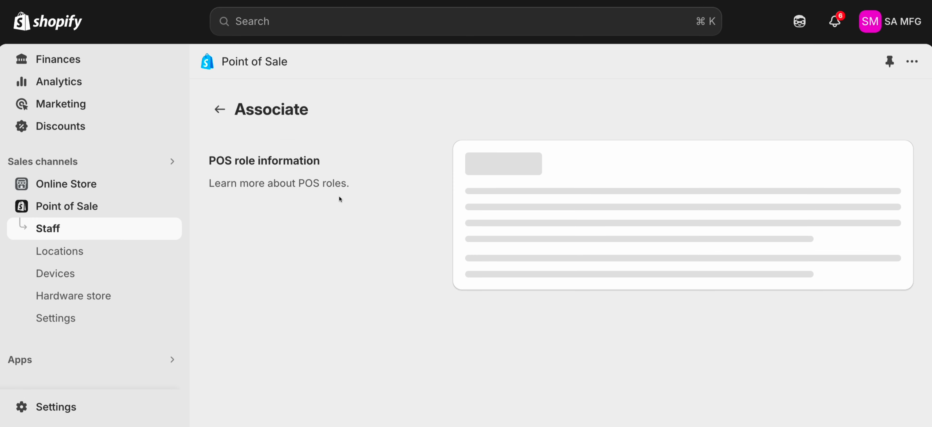
scroll(555, 239, "down", 20)
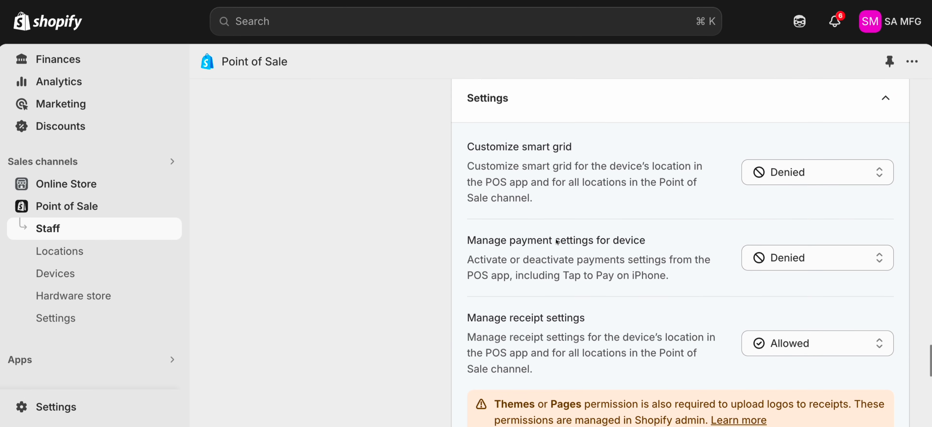